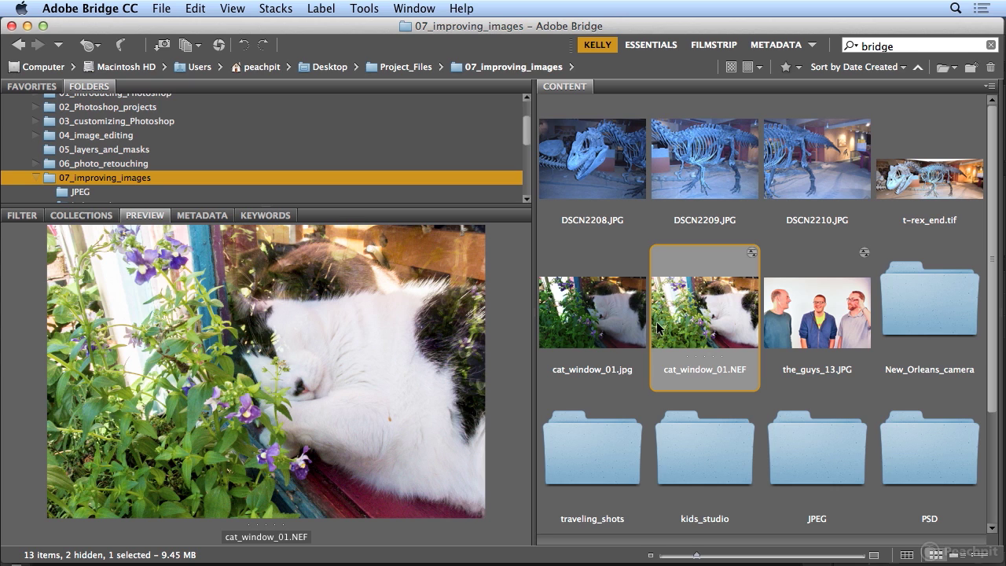
Open cat_window_01.NEF in Camera Raw and turn off the highlight clipping warning
double_click(709, 332)
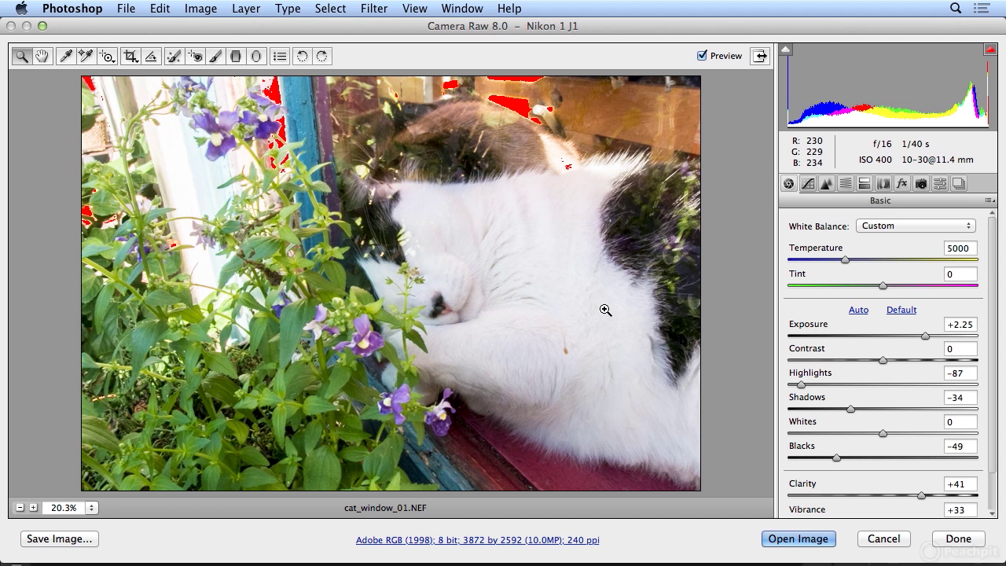
click(989, 53)
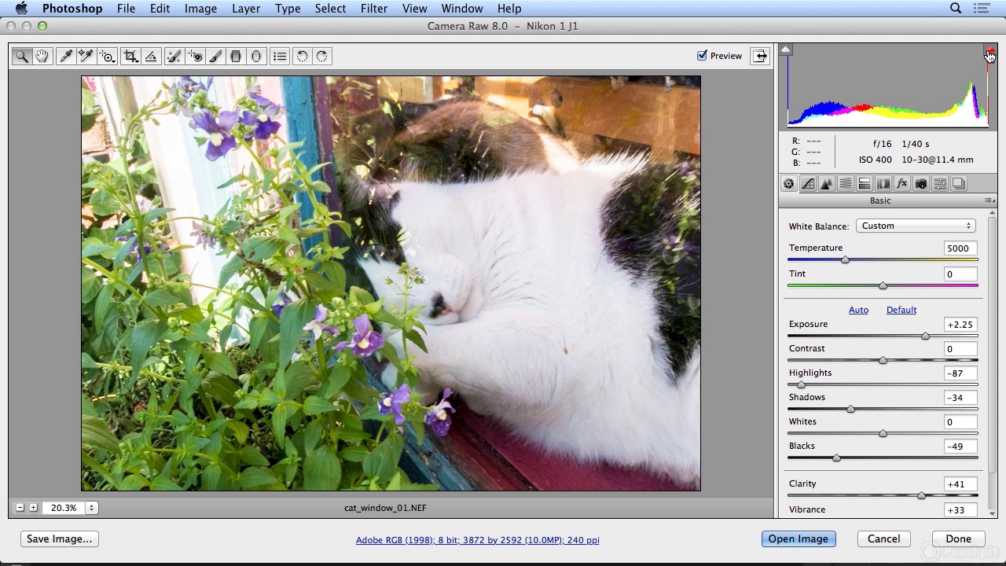
Draw a Normal-ratio crop around the cat, about 2780 by 2331 pixels, reaching the photo's lower-right corner
click(133, 58)
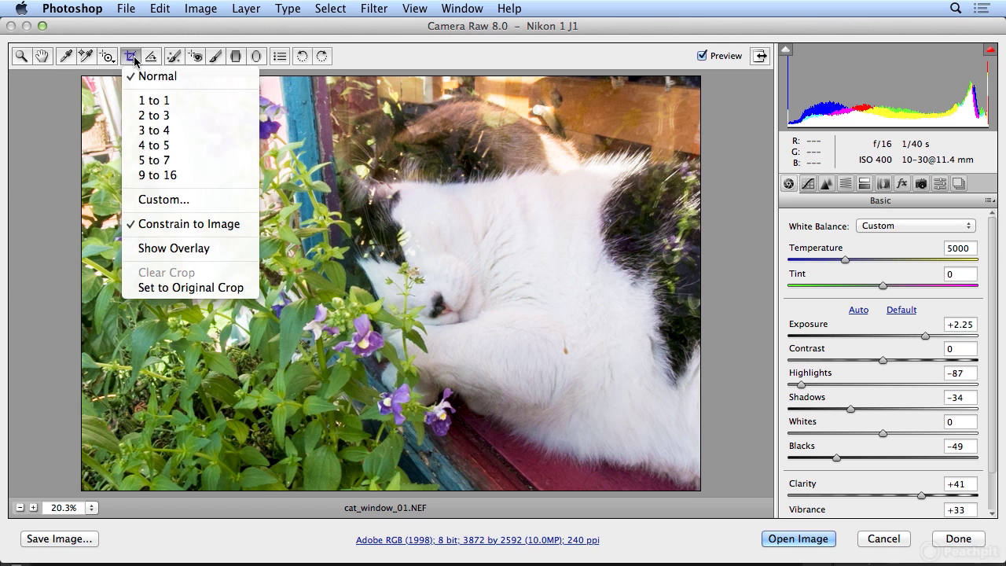
click(134, 61)
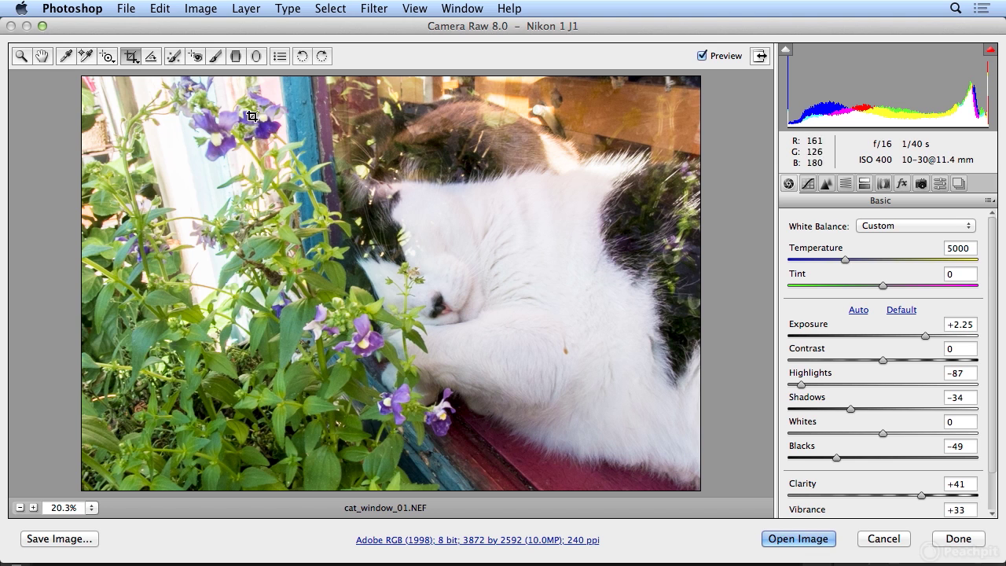
drag(256, 117, 710, 487)
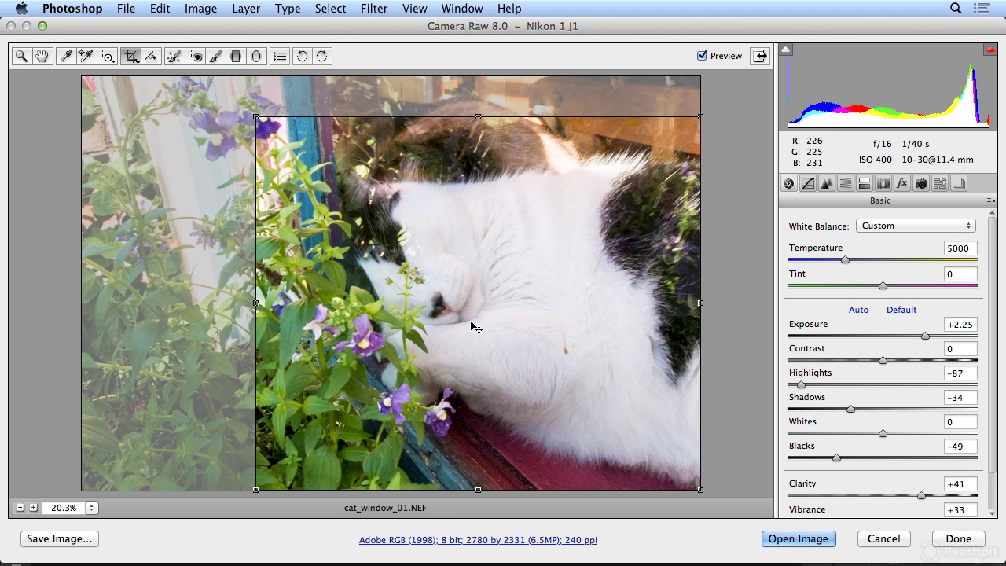
Show the crop overlay and pull in the crop's top and left edges to about 2617 by 2051 pixels
click(127, 60)
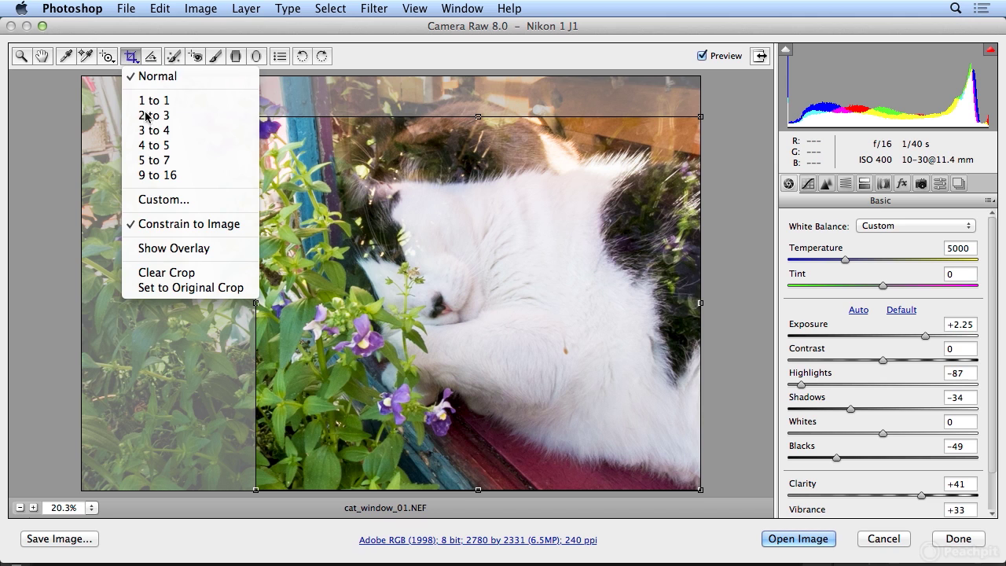
click(203, 248)
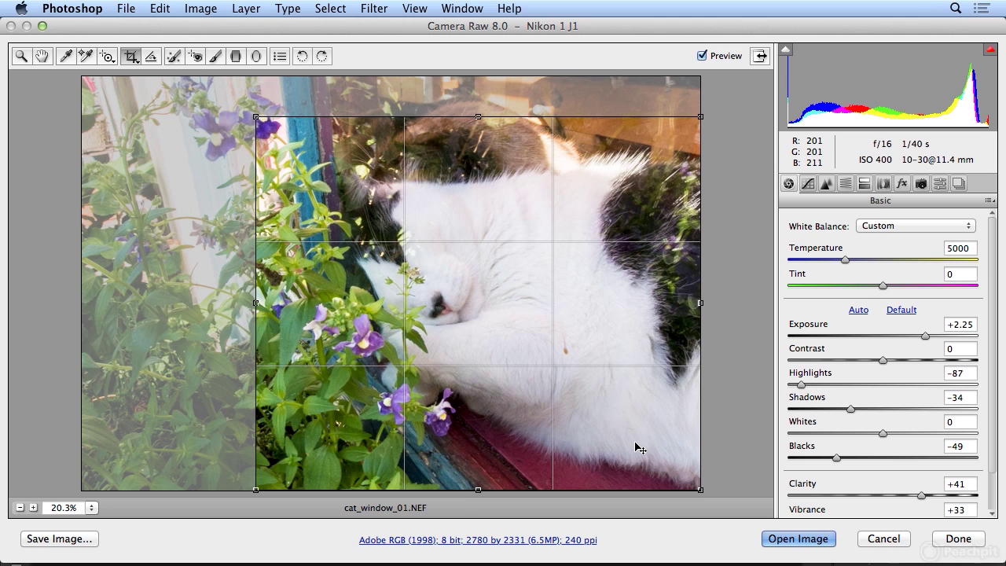
drag(478, 119, 473, 165)
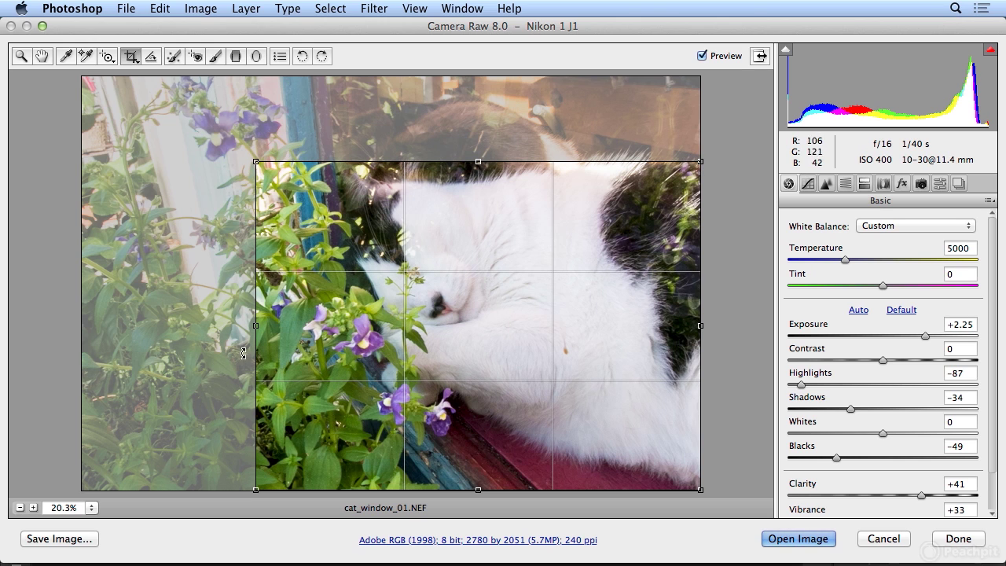
drag(256, 325, 284, 326)
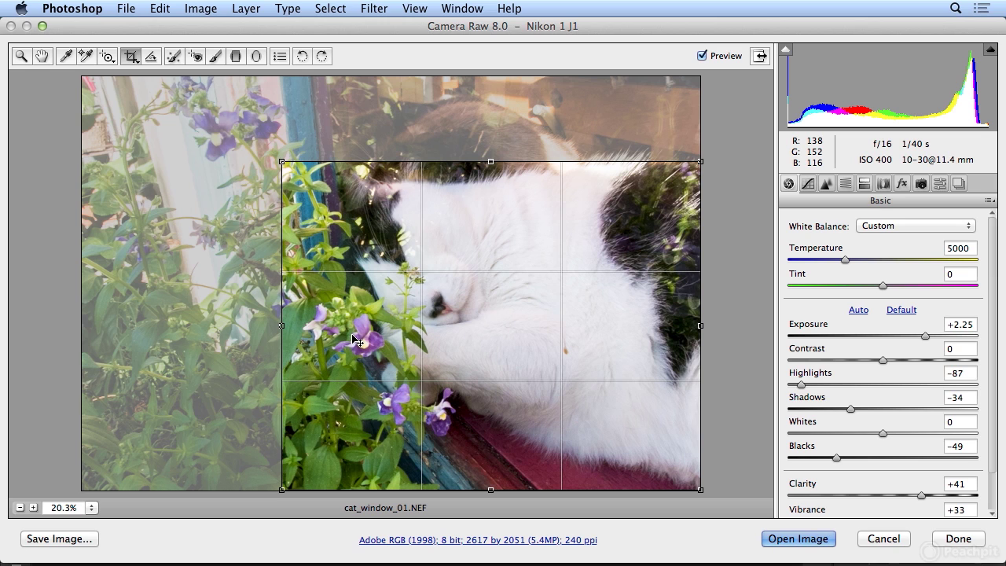
Constrain the cat crop to a 4 to 5 ratio, shift it into the photo's lower-right corner and save the Camera Raw edits
click(130, 57)
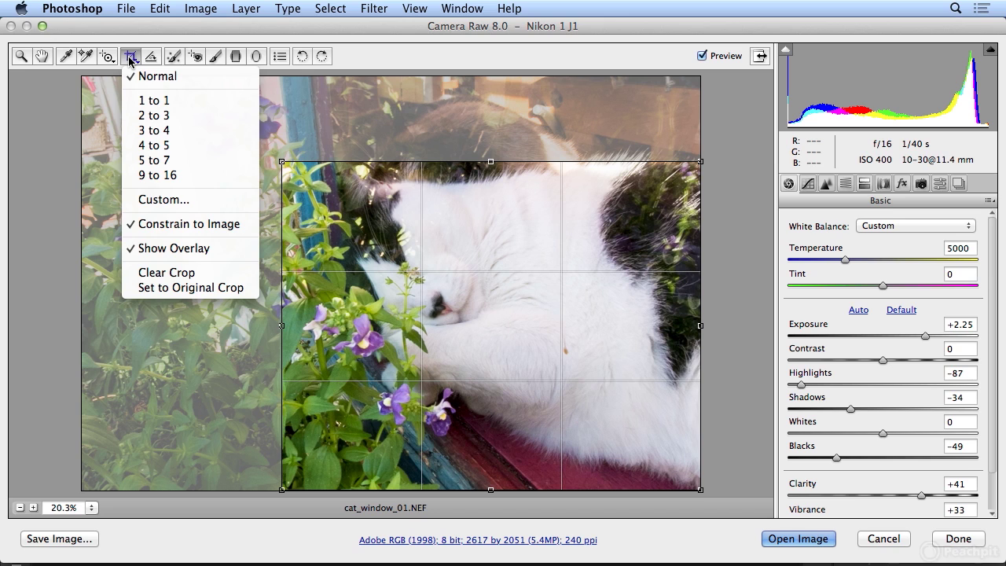
click(157, 146)
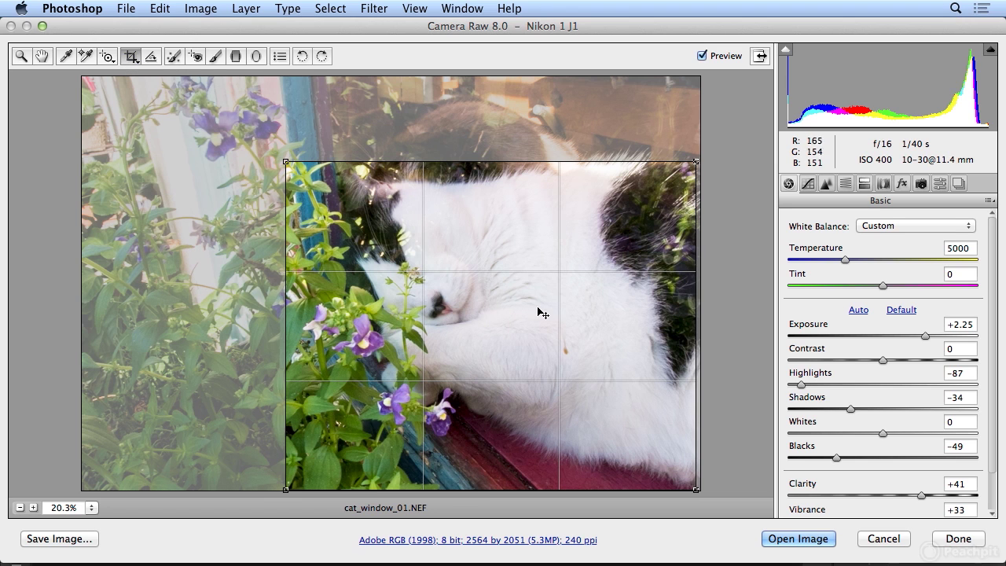
mouse_move(600, 336)
mouse_down()
mouse_move(572, 339)
mouse_move(602, 344)
mouse_move(557, 341)
mouse_move(606, 348)
mouse_up()
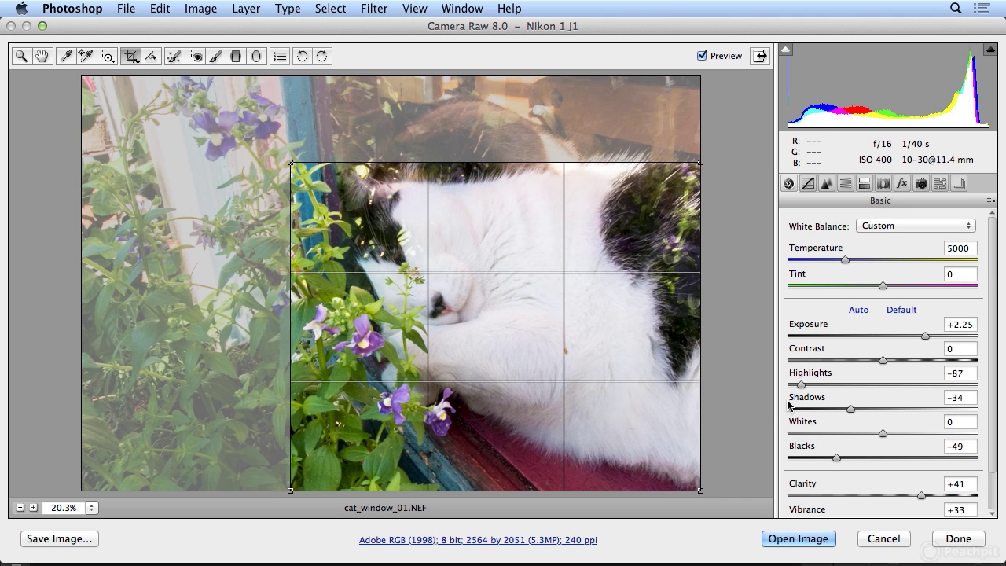
click(938, 538)
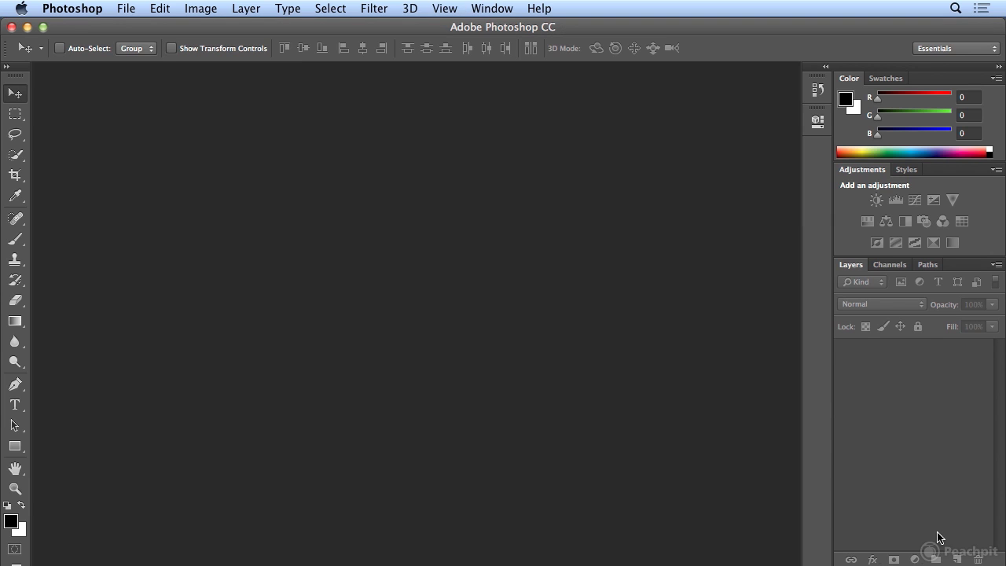
Switch to Adobe Bridge and compare the previews of cat_window_01.jpg and the cropped cat_window_01.NEF
key(super+Tab)
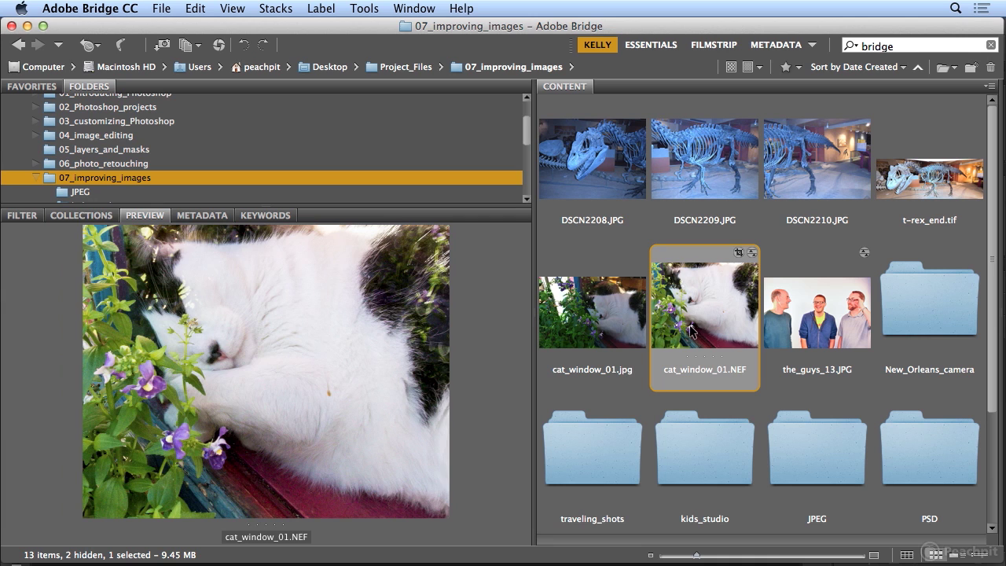
click(600, 330)
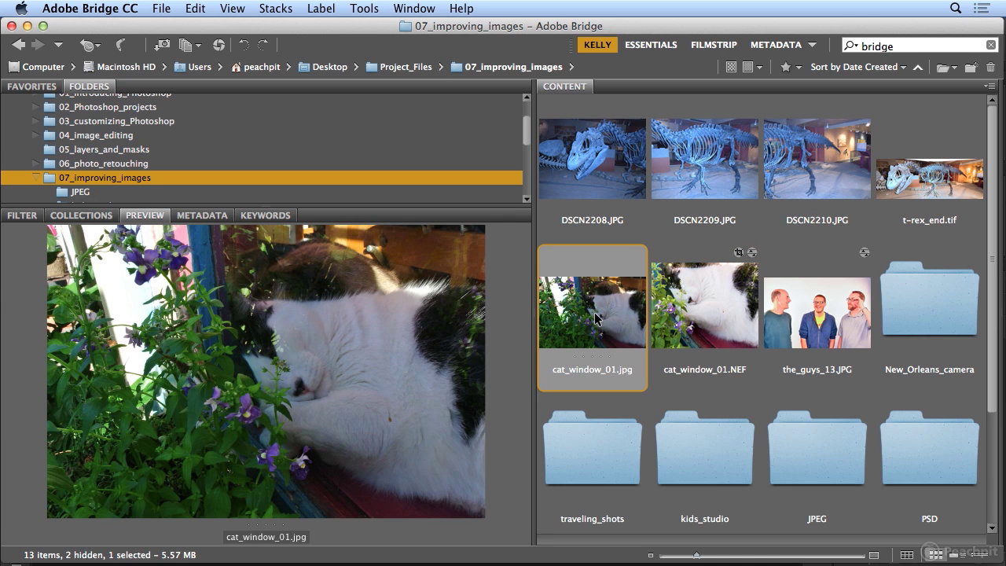
click(731, 344)
click(613, 337)
click(690, 338)
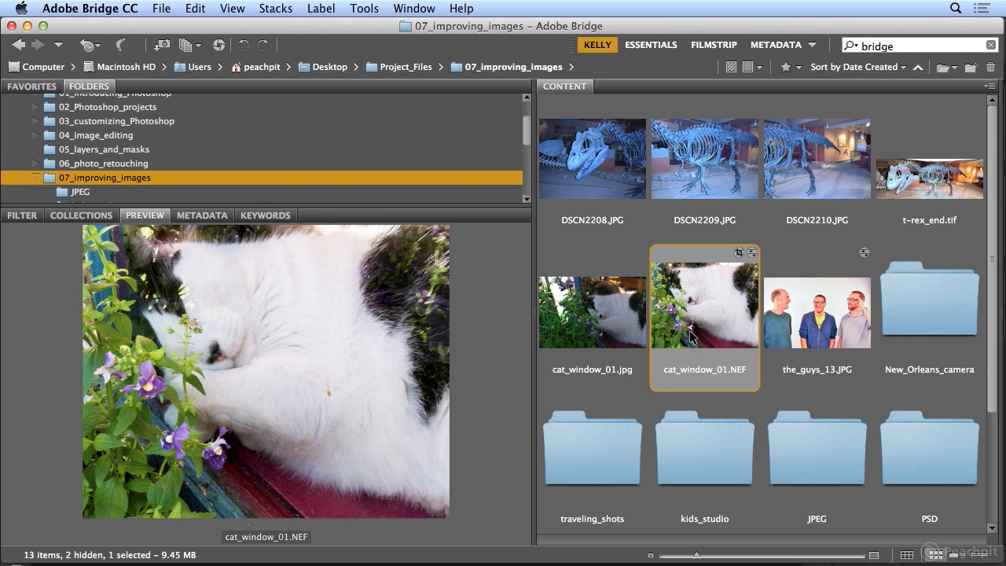
Reopen cat_window_01.NEF in Camera Raw and heal the brown speck on the cat's white fur with Spot Removal at size 30
double_click(690, 337)
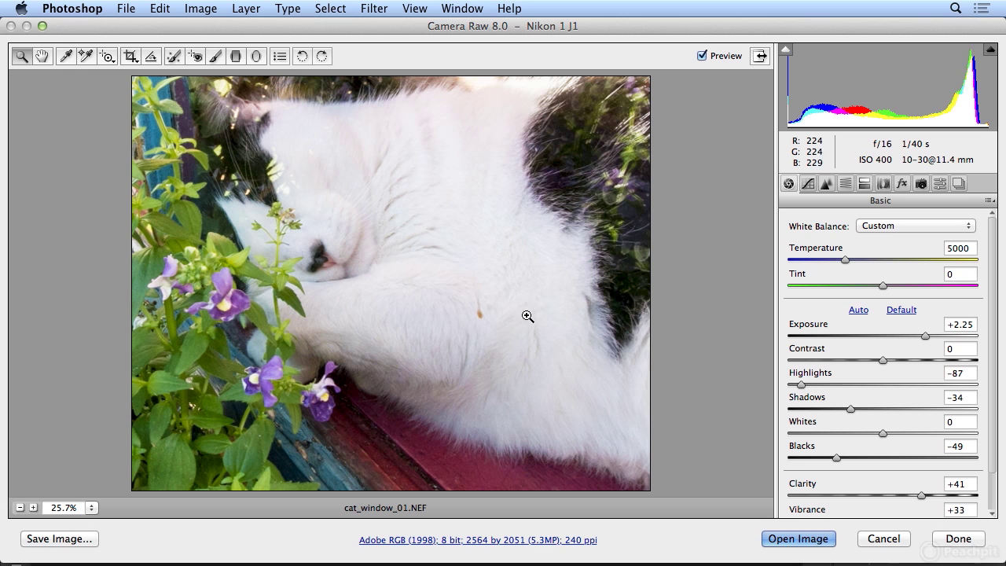
click(172, 56)
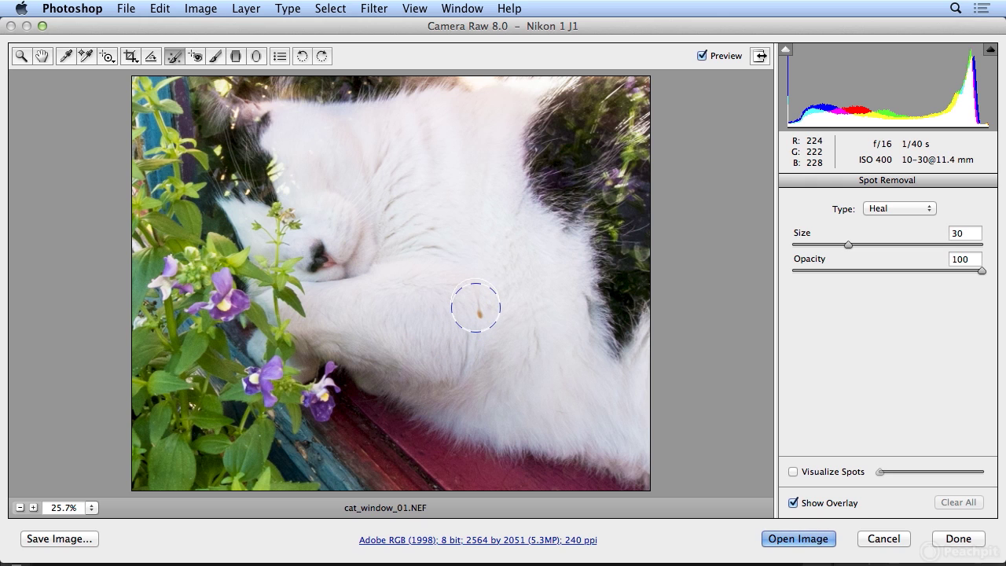
click(475, 306)
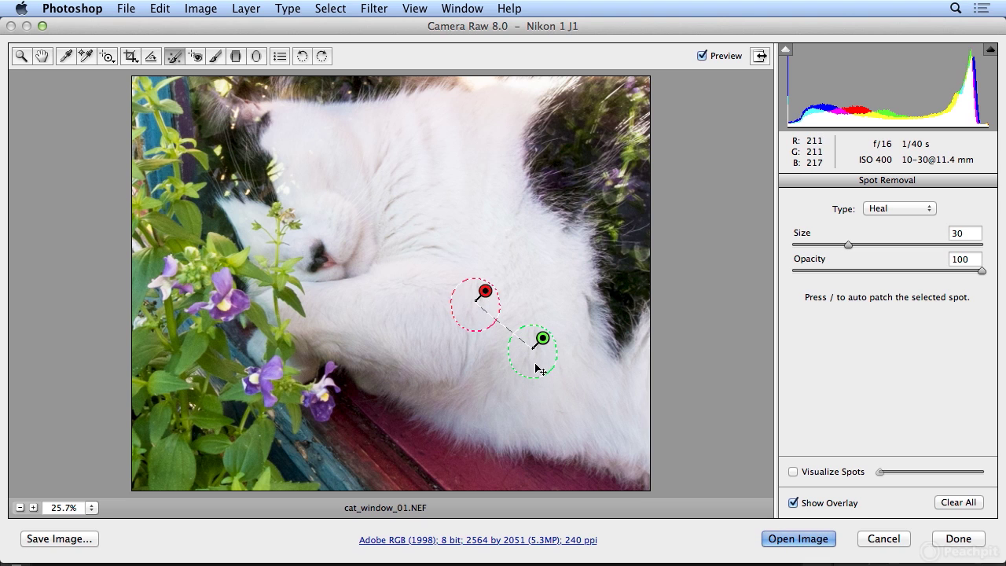
Move the healing source to the clean fur just below the retouched spot and save the Camera Raw edits
drag(542, 376, 548, 330)
drag(503, 266, 506, 407)
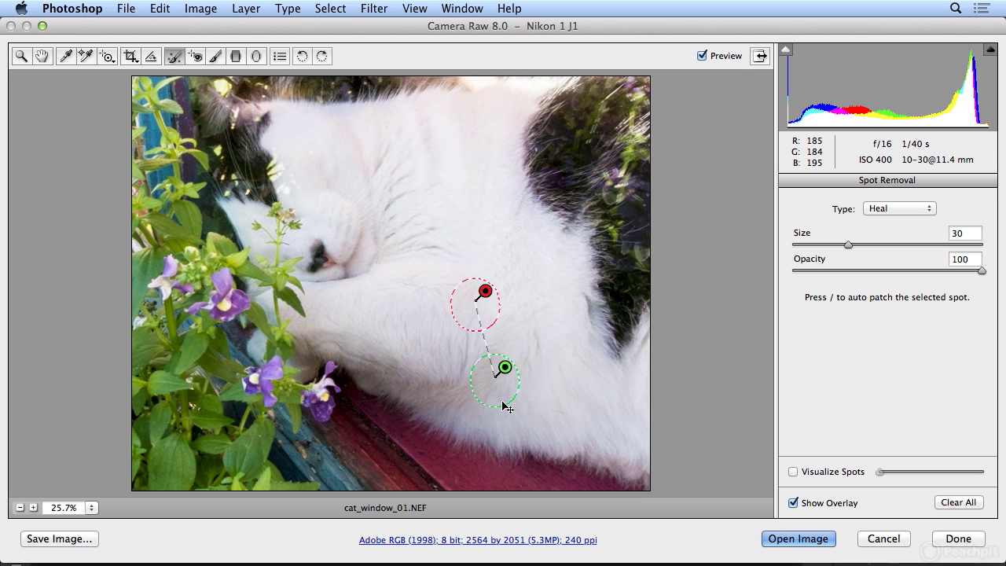
click(958, 546)
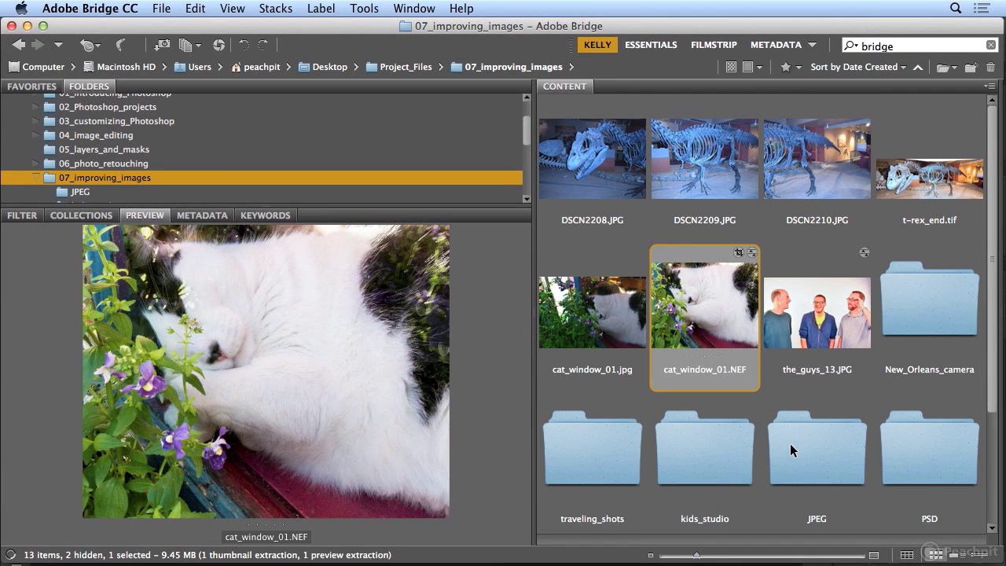
Clear the Camera Raw develop settings from the_guys_13.JPG
click(832, 325)
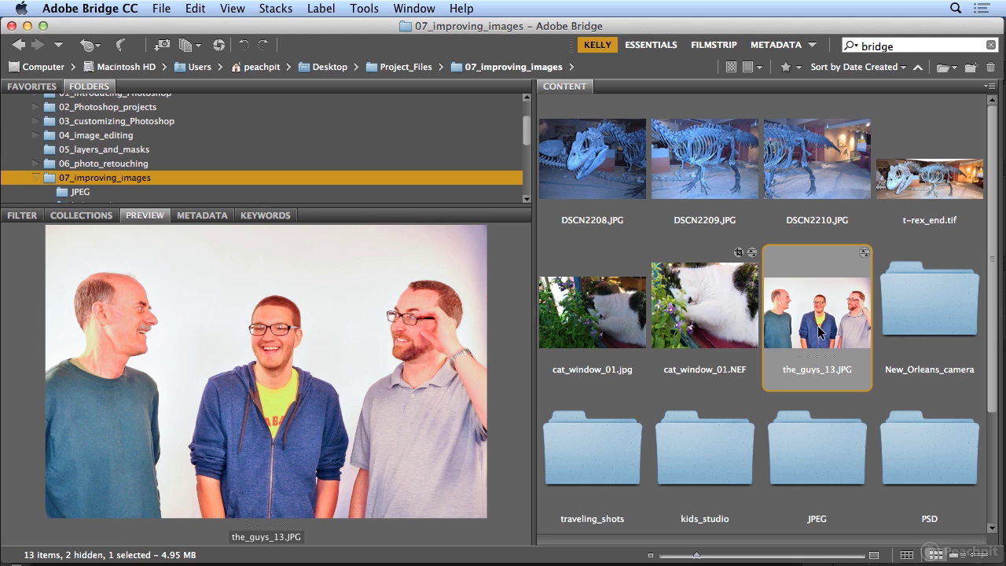
click(161, 8)
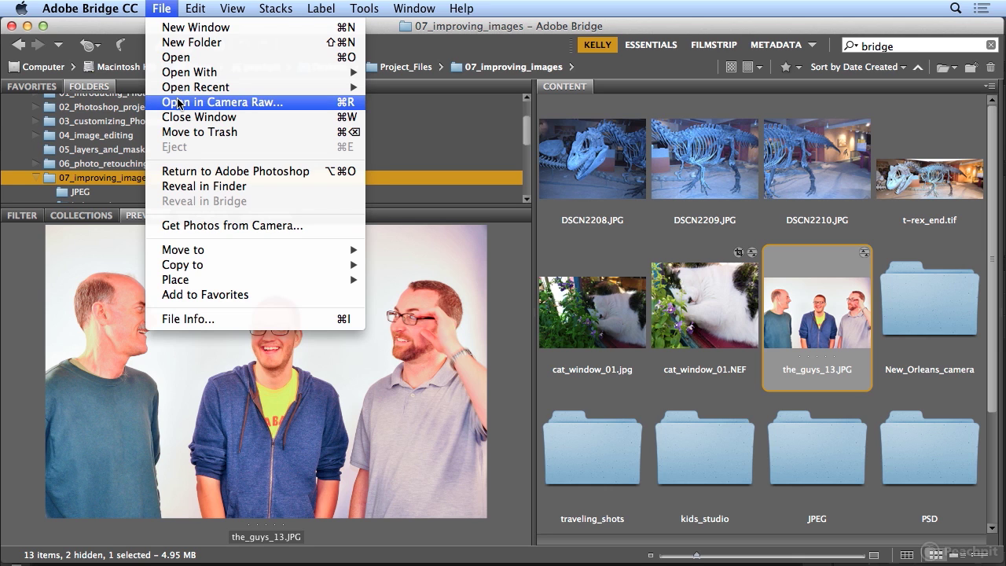
mouse_move(195, 9)
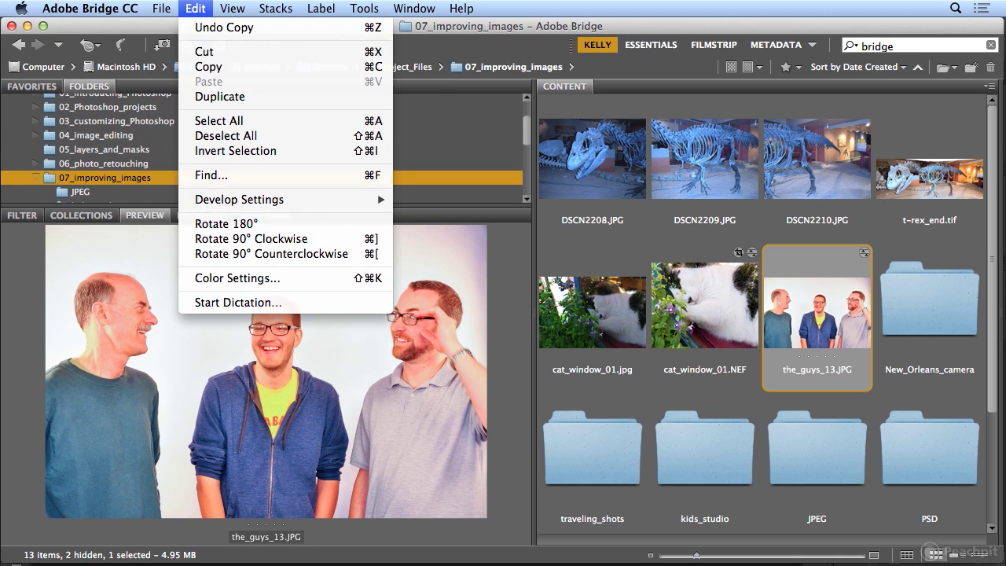
mouse_move(247, 204)
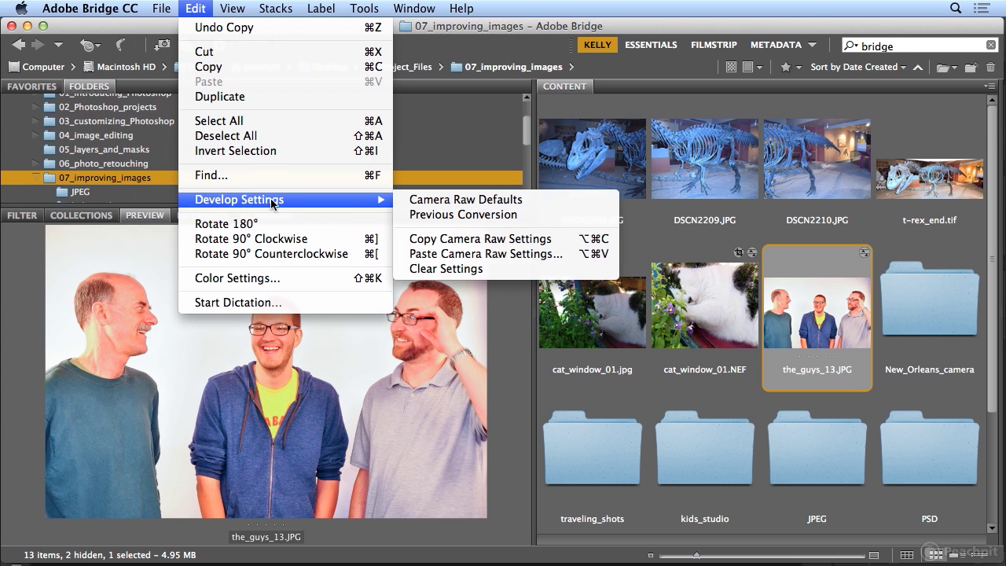
click(532, 273)
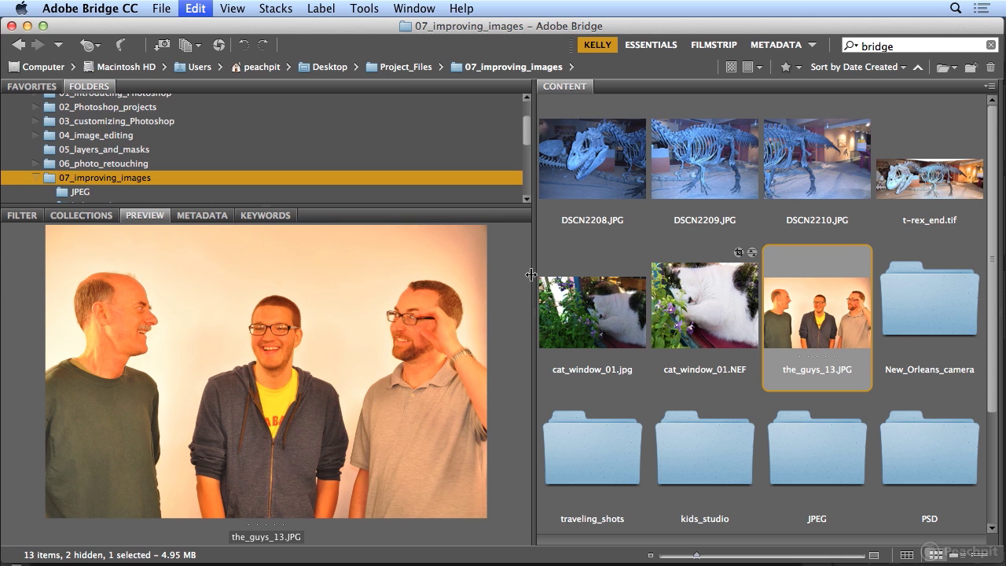
Paste the copied Camera Raw settings onto the_guys_13.JPG and accept the paste options
click(194, 8)
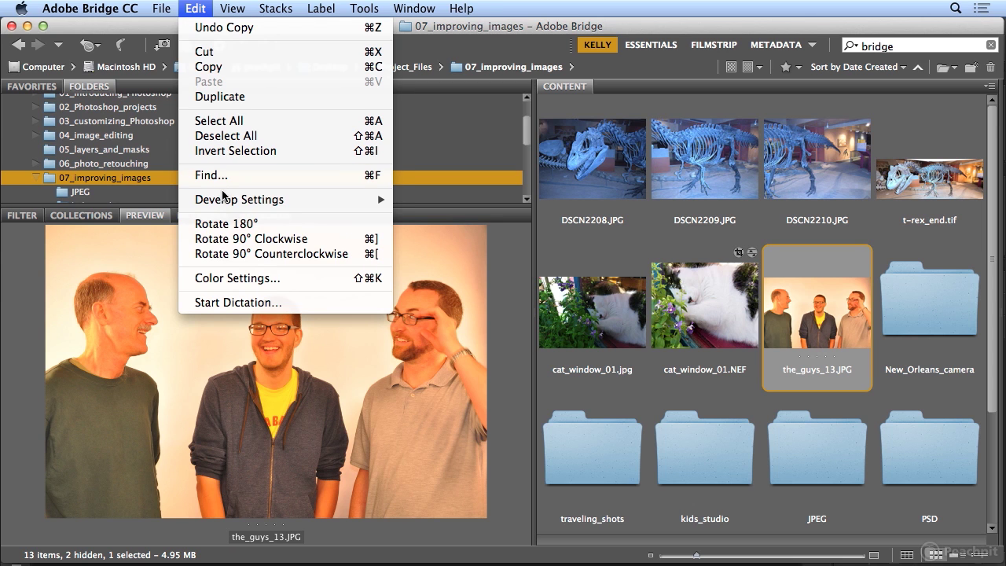
mouse_move(224, 197)
click(441, 255)
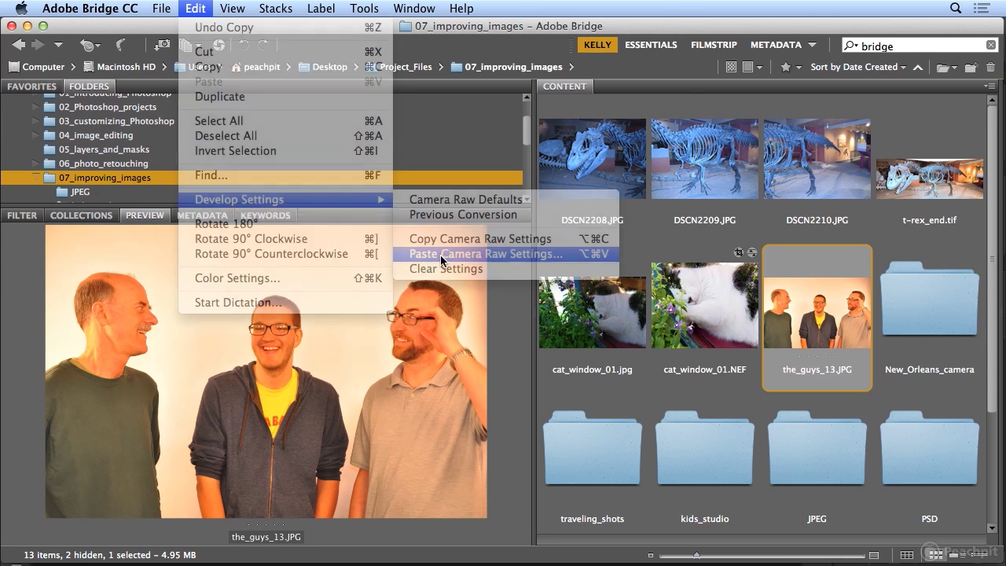
click(609, 55)
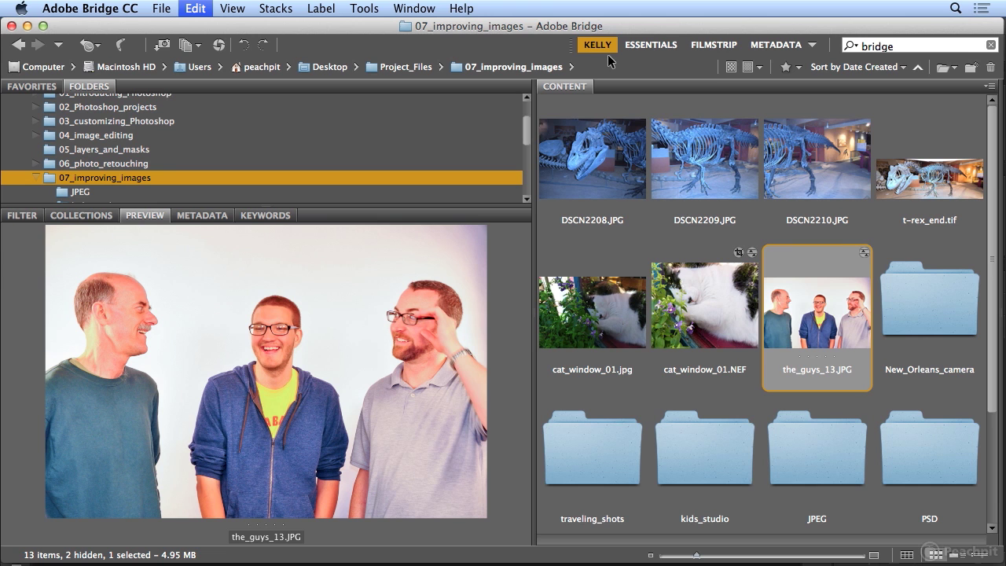
Open the_guys_13.JPG in Camera Raw and draw a 4 to 5 crop around the middle man, about 1725 by 2156 pixels
double_click(837, 326)
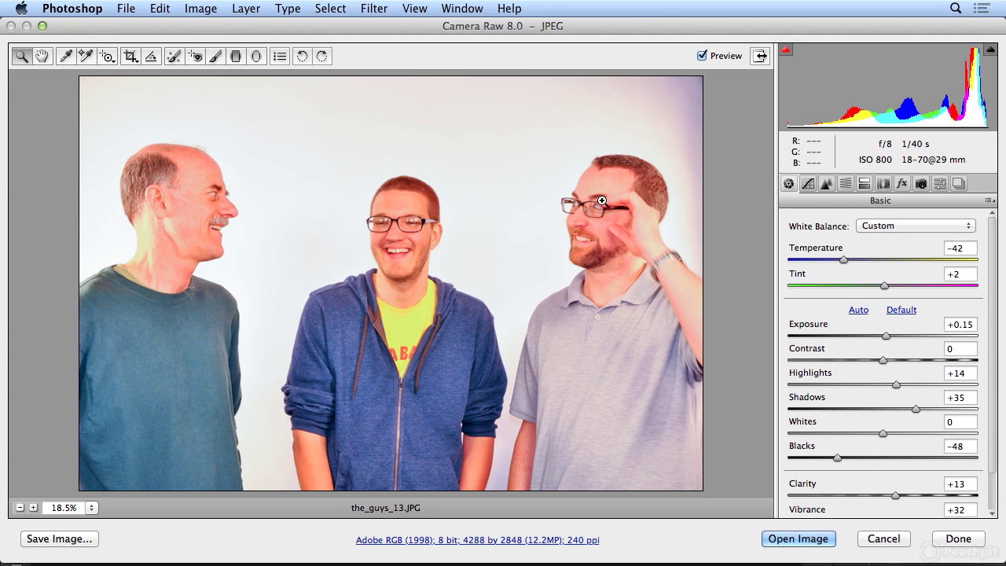
click(132, 55)
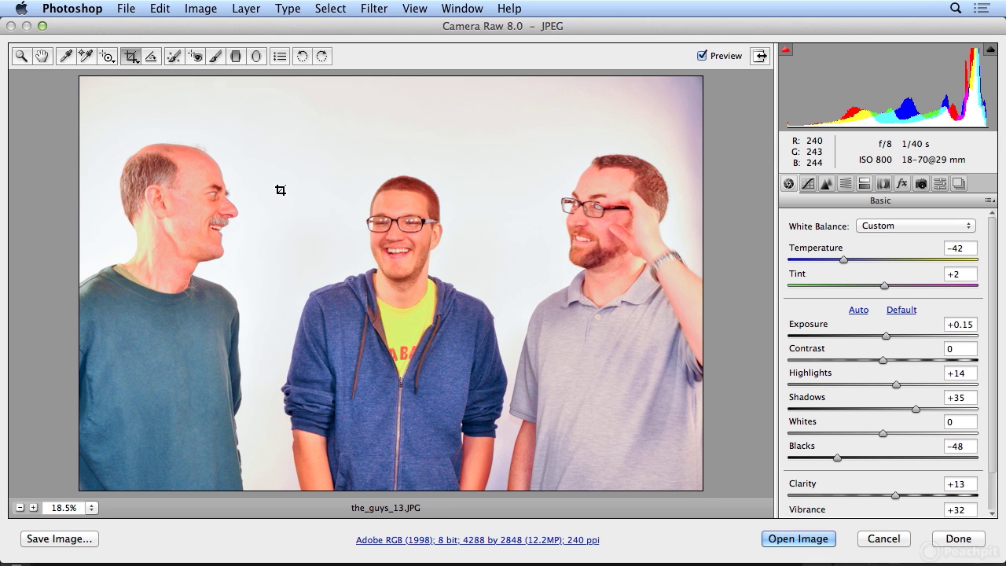
drag(241, 128, 517, 439)
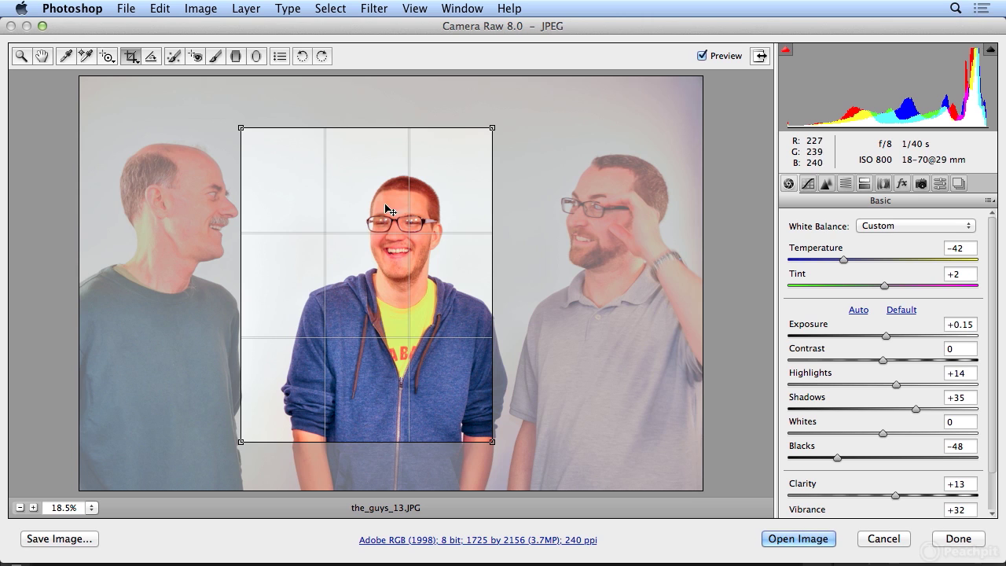
Switch the crop to the Normal ratio and resize its edges to frame the middle man's head and upper body
click(129, 57)
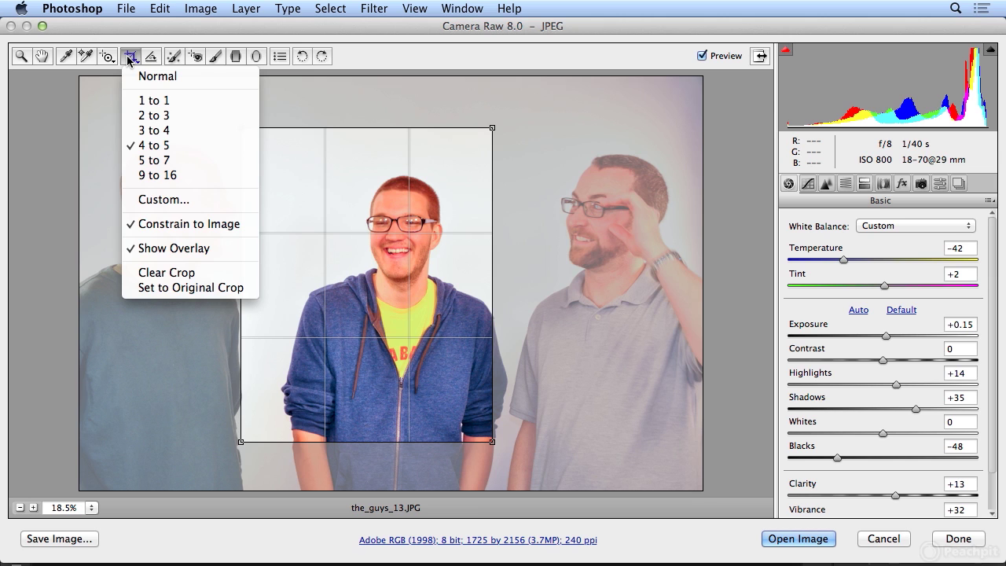
click(149, 76)
drag(241, 128, 282, 142)
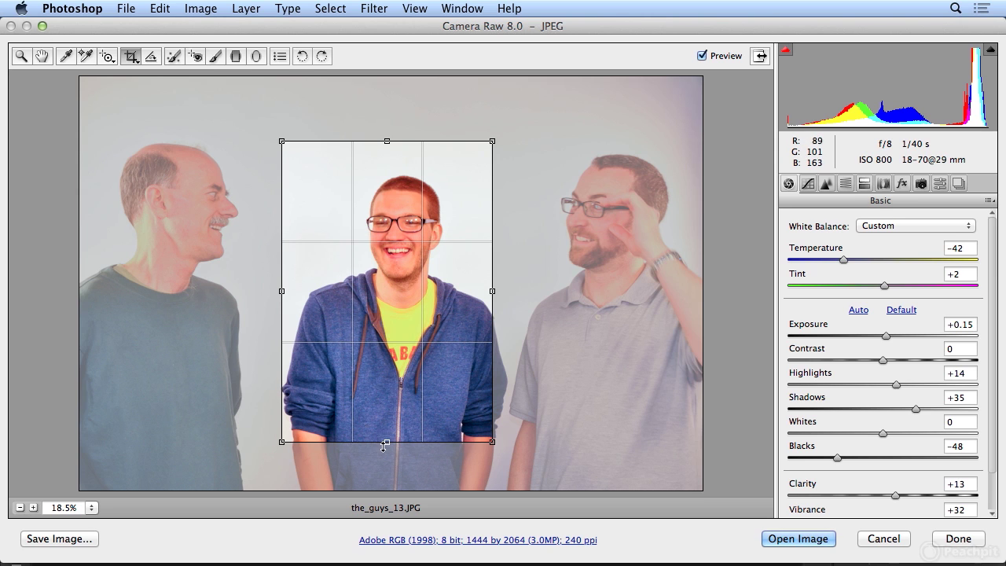
drag(386, 441, 385, 393)
drag(495, 273, 508, 272)
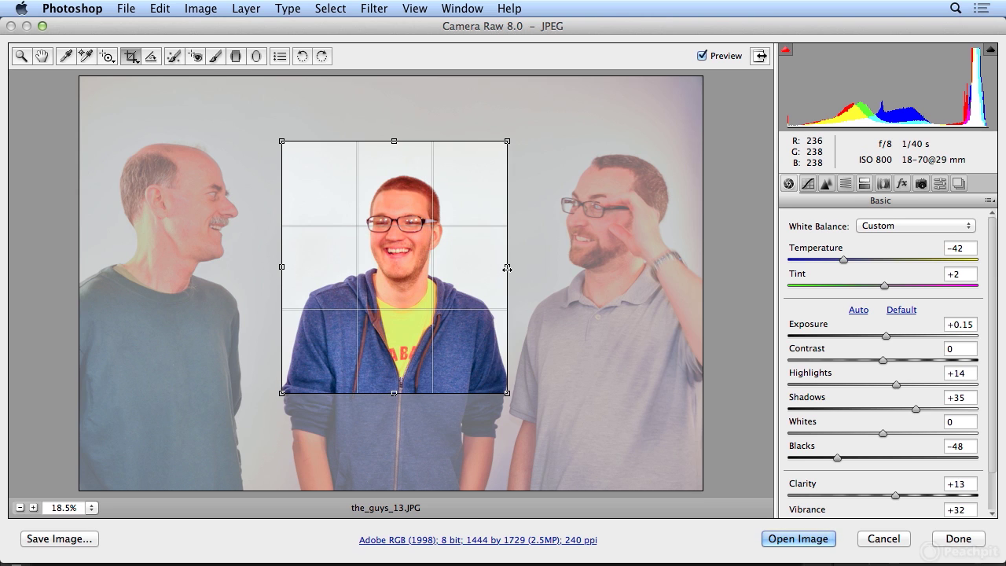
Narrow the crop's sides around the middle man and extend its upper edge, to about 1374 by 1773 pixels
drag(280, 270, 296, 269)
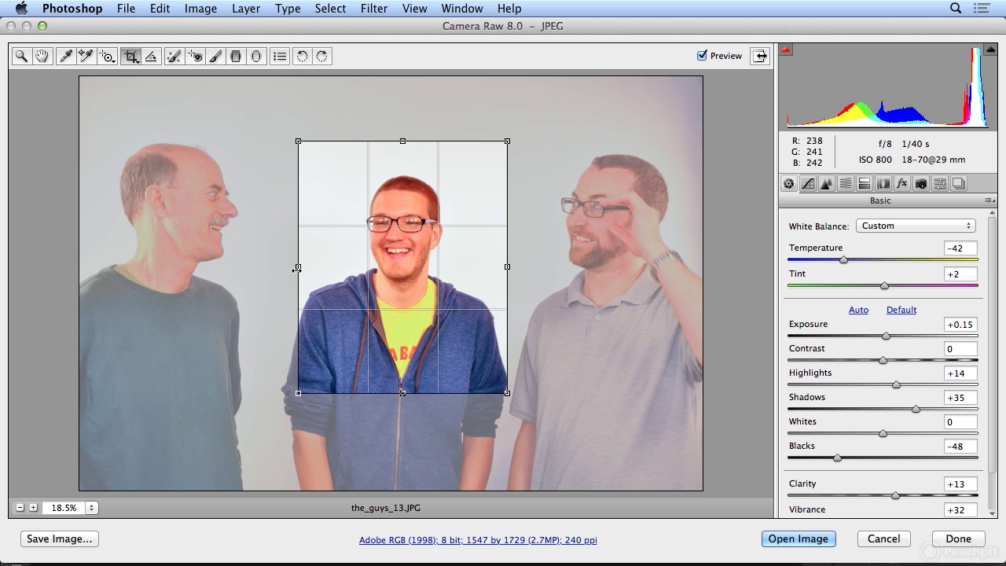
drag(507, 268, 499, 267)
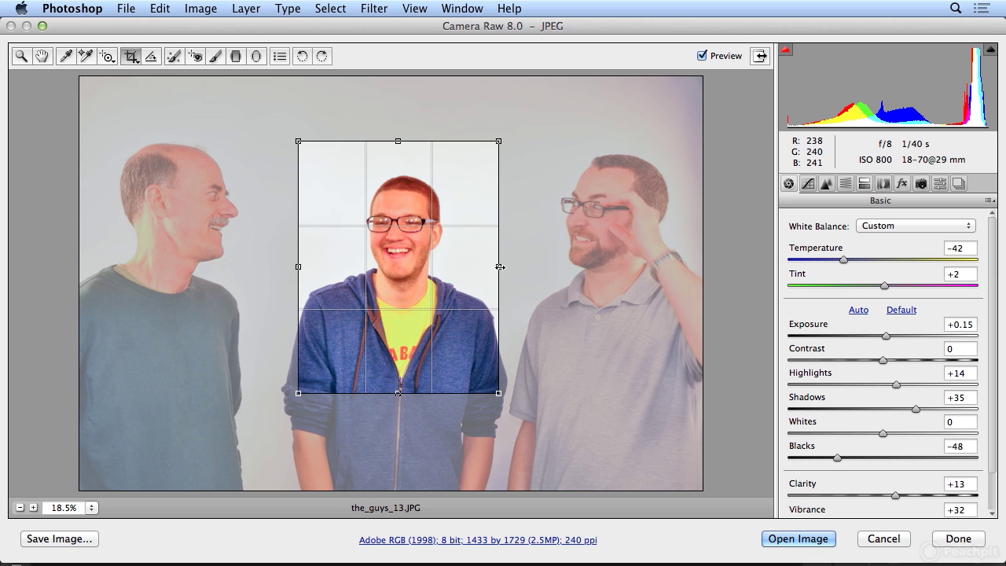
drag(397, 141, 396, 134)
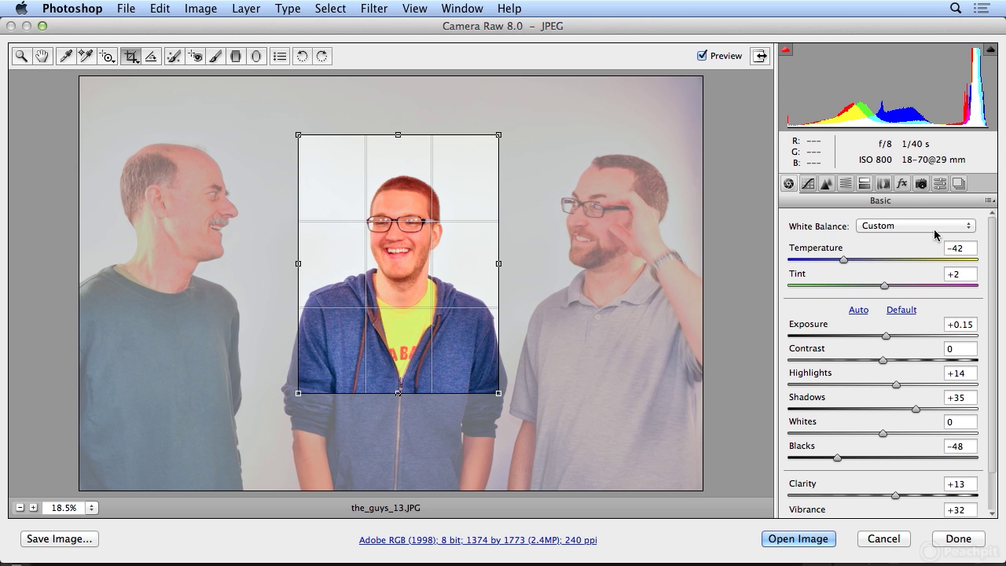
Add a Highlight Priority post-crop vignette, trying an Amount of +67 before darkening it to -74
click(904, 189)
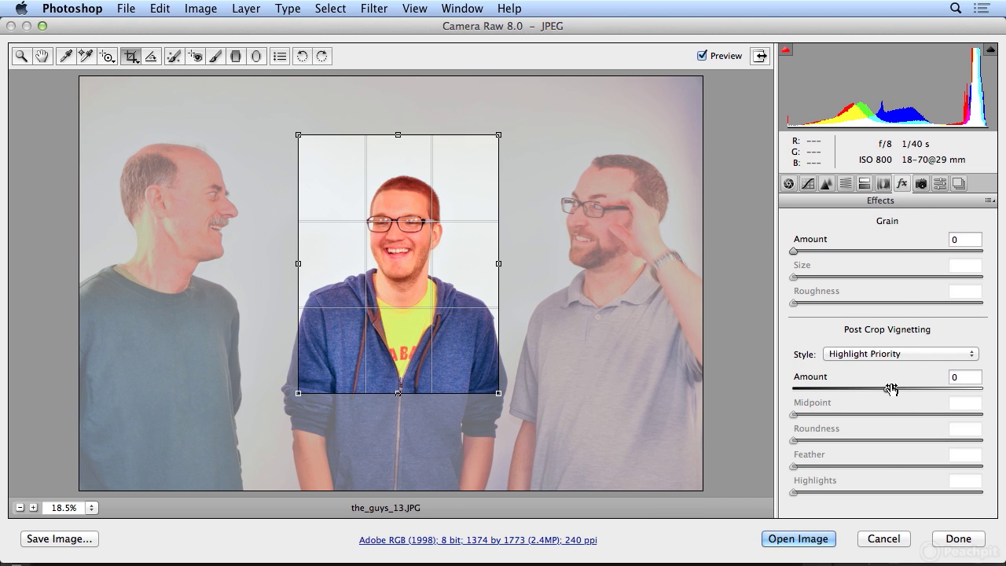
drag(891, 388, 953, 399)
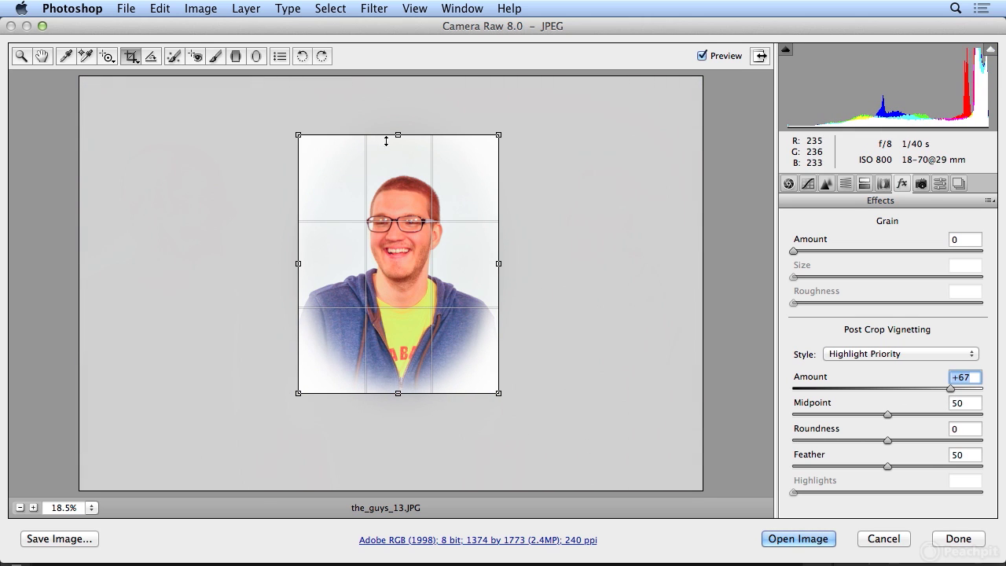
drag(950, 388, 817, 384)
Tighten the crop's lower edge and both sides around the man's head and shoulders, to about 1119 by 1481 pixels
drag(398, 392, 398, 350)
drag(298, 244, 335, 246)
drag(498, 242, 468, 242)
drag(331, 242, 318, 242)
drag(466, 242, 482, 243)
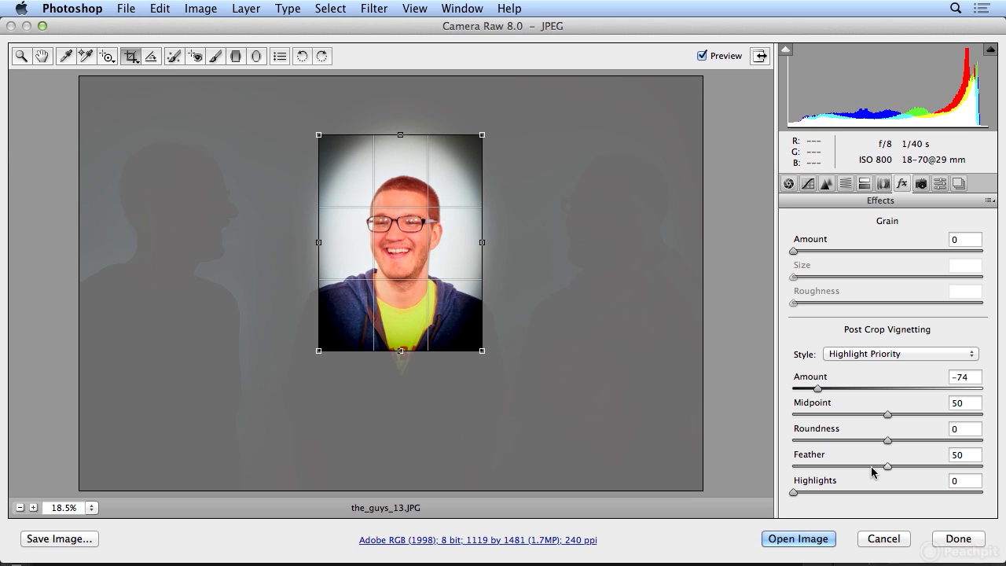
Set the post-crop vignette to Amount -38, Midpoint 40, Roundness -78 and Feather 0
click(823, 389)
drag(823, 389, 852, 389)
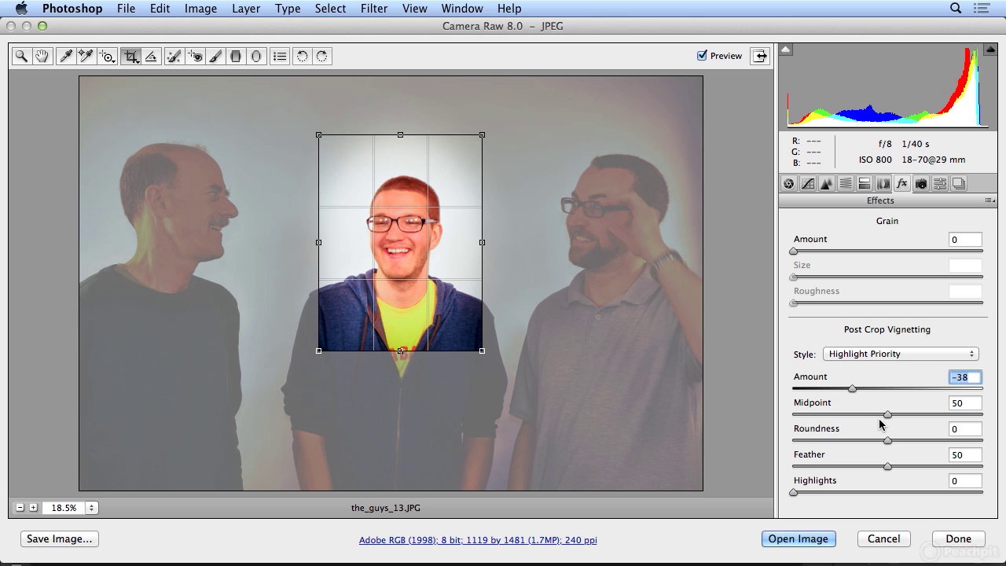
drag(886, 414, 814, 442)
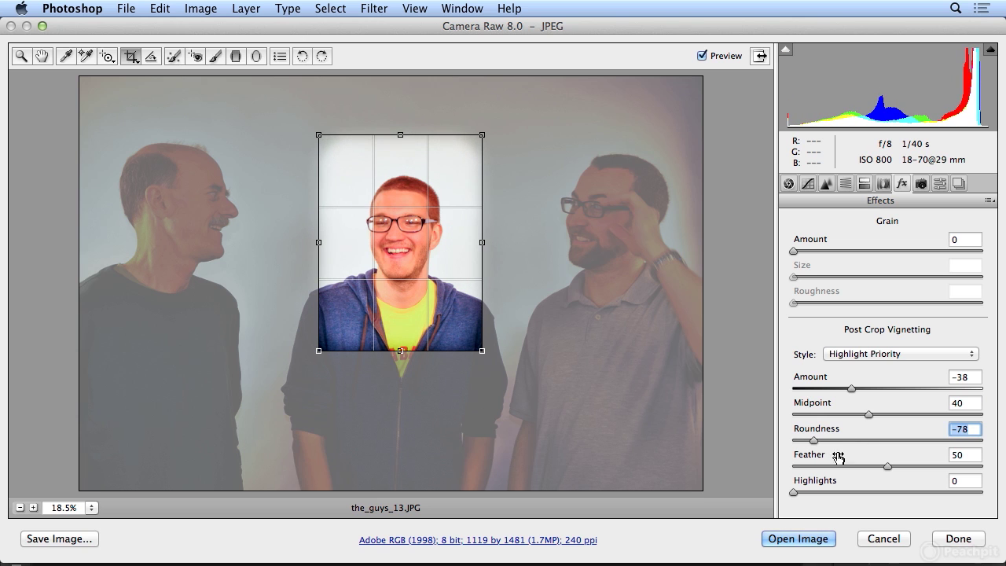
drag(887, 466, 777, 469)
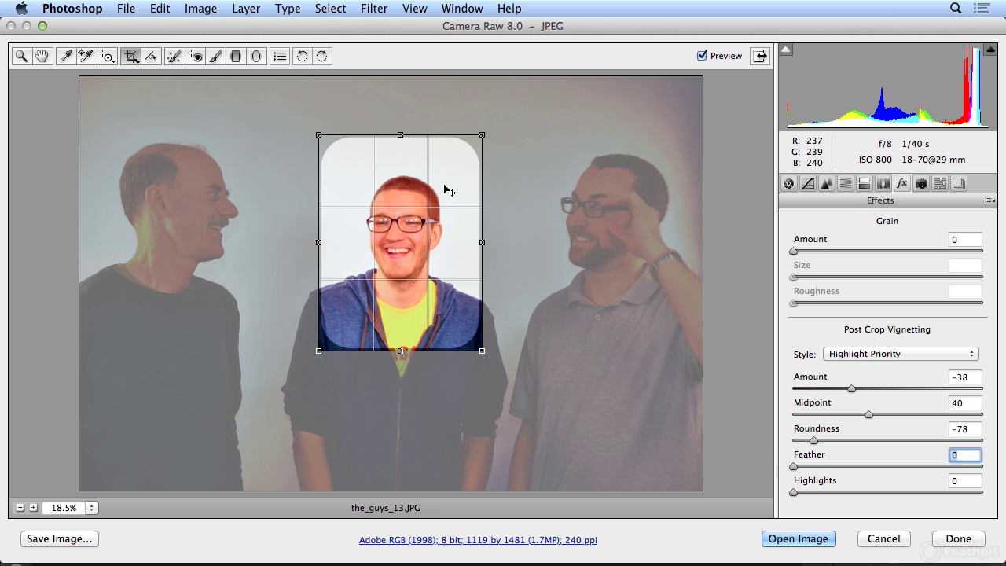
Lower the crop's upper edge to about 1119 by 1351 pixels and set the vignette's Amount to -78 and Midpoint to 16
drag(400, 135, 402, 154)
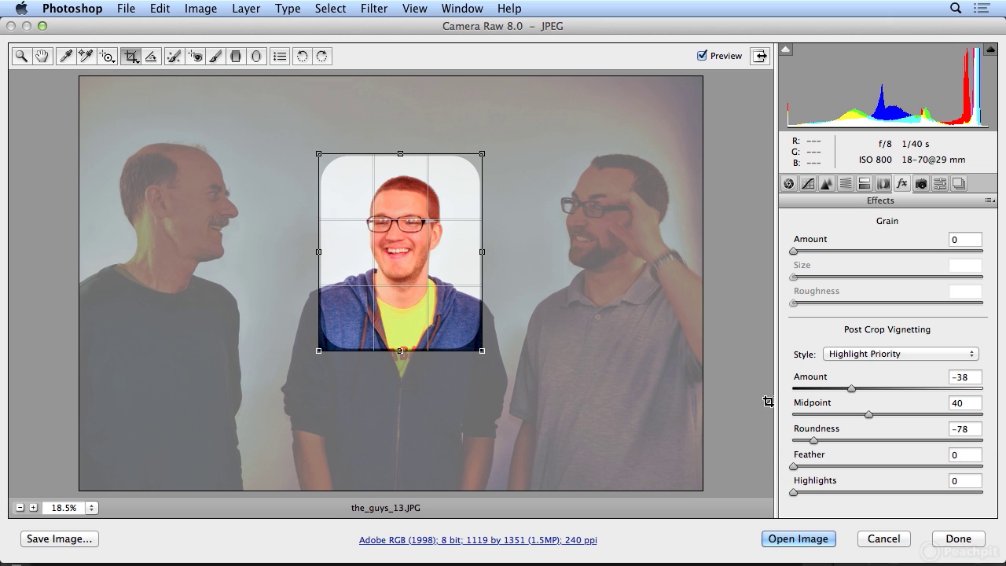
drag(850, 389, 814, 388)
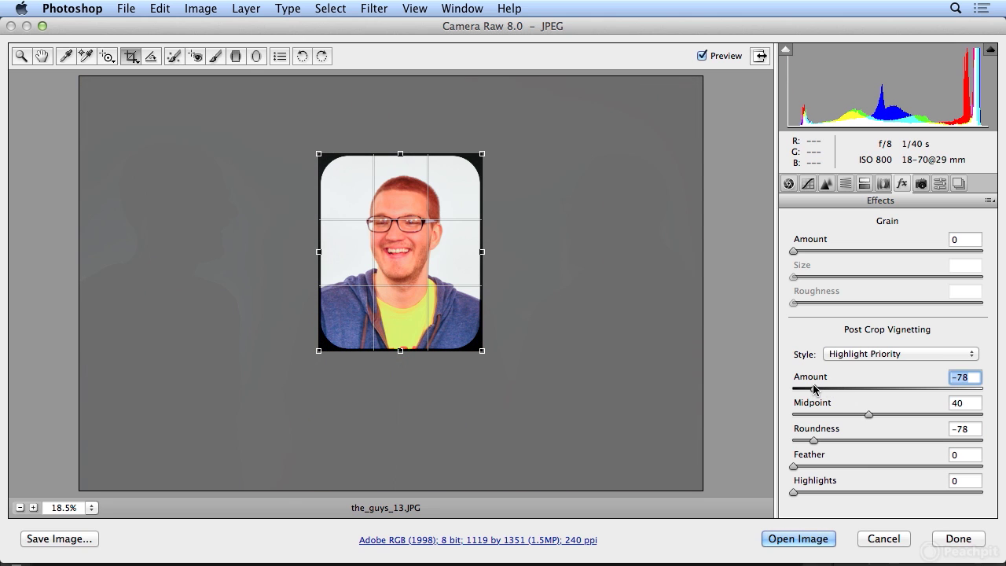
drag(868, 414, 822, 424)
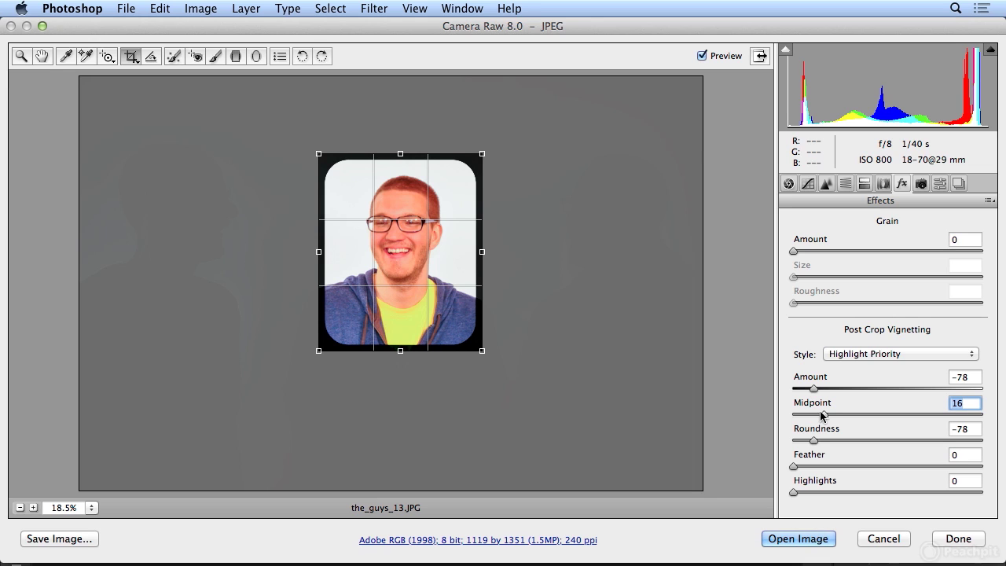
Raise the crop's upper edge slightly to about 1119 by 1373 pixels and accept the Camera Raw edits without opening the image
drag(401, 154, 401, 151)
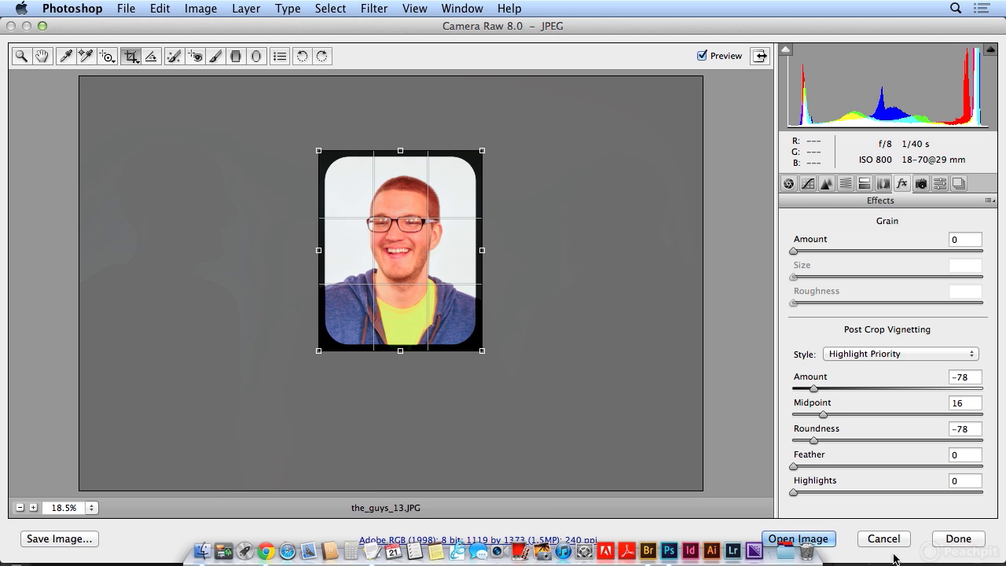
click(956, 539)
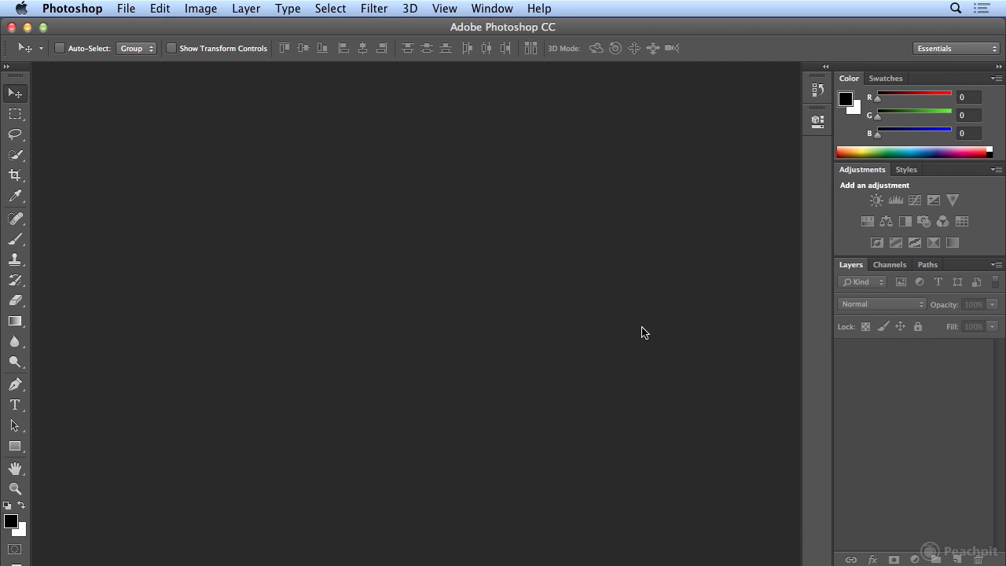